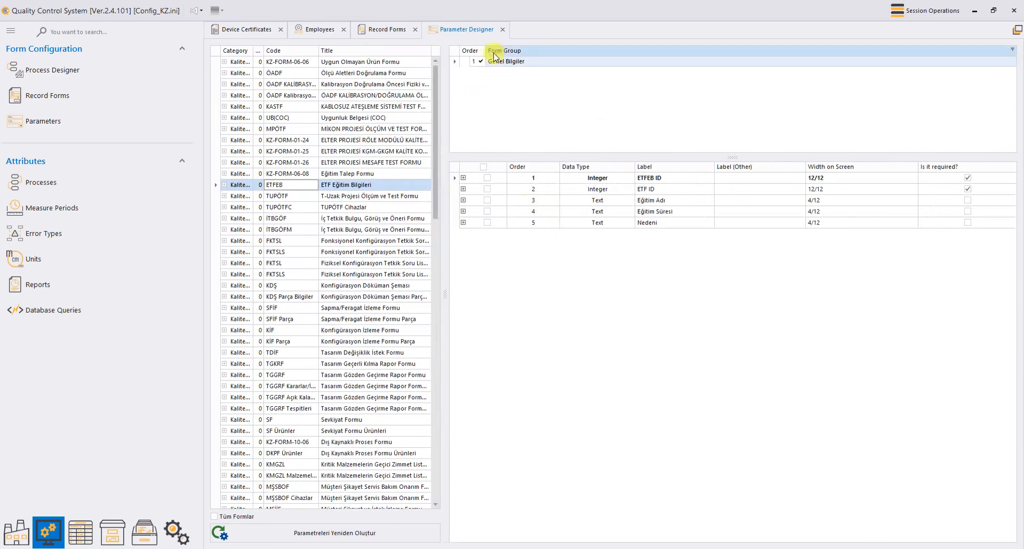
Step: Browse the Genel Bilgiler parameters from ETFEB ID and ETF ID through Eğitim Adı and Eğitim Süresi to Nedeni
right_click(537, 63)
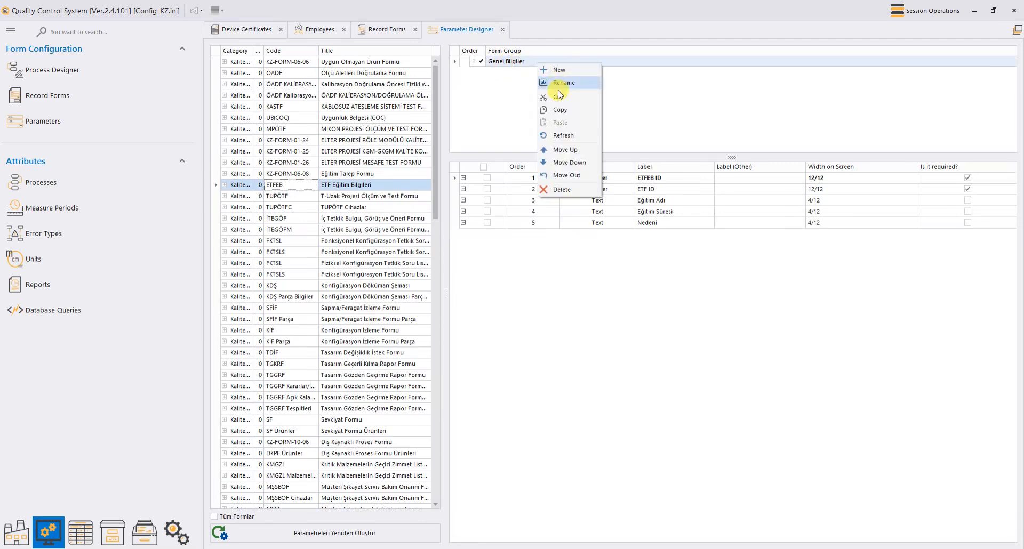
click(647, 74)
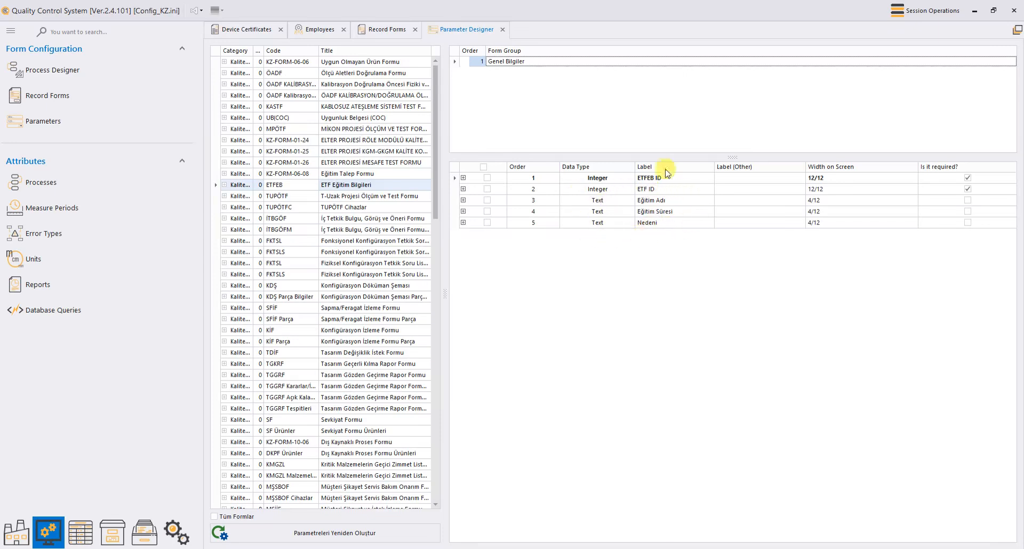
click(598, 183)
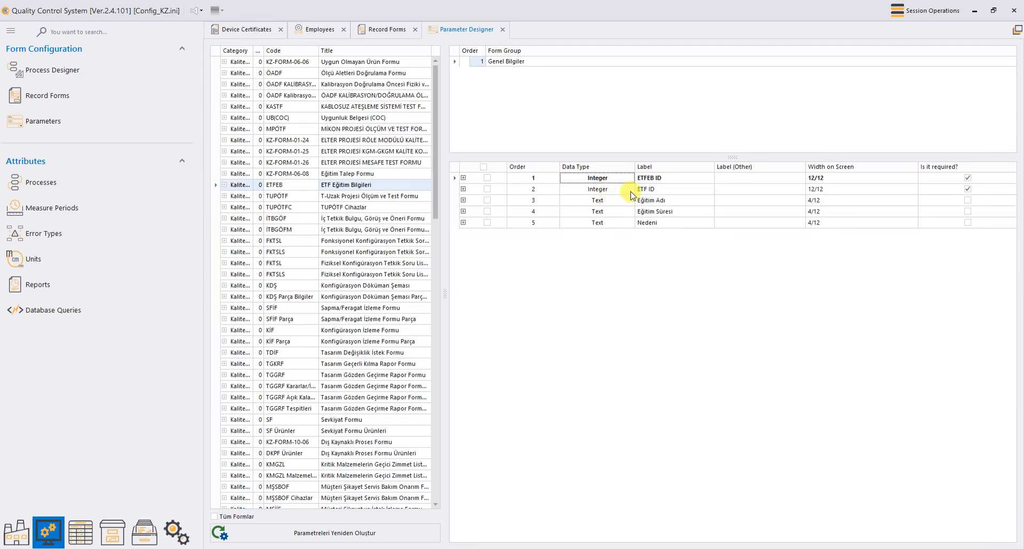
click(617, 193)
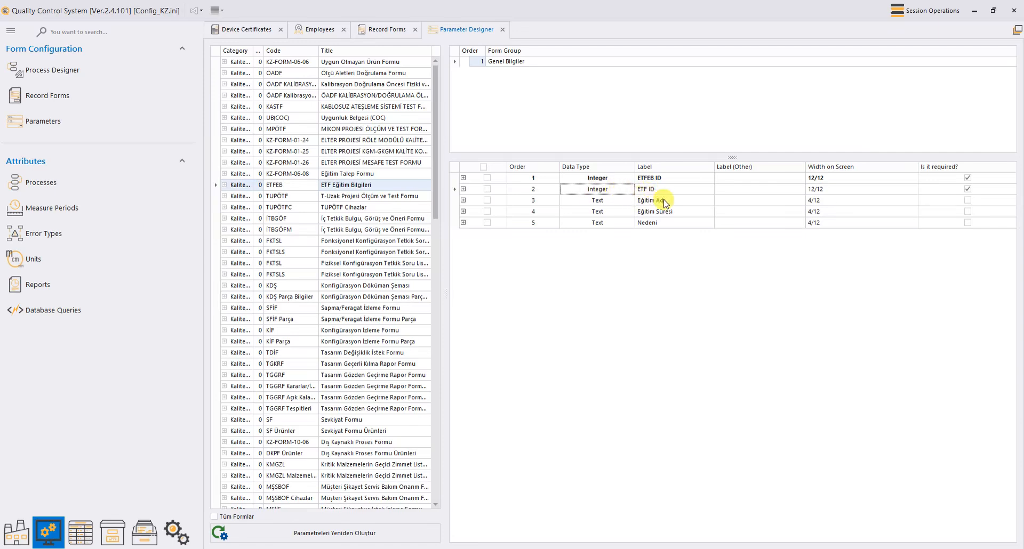
click(684, 202)
click(684, 201)
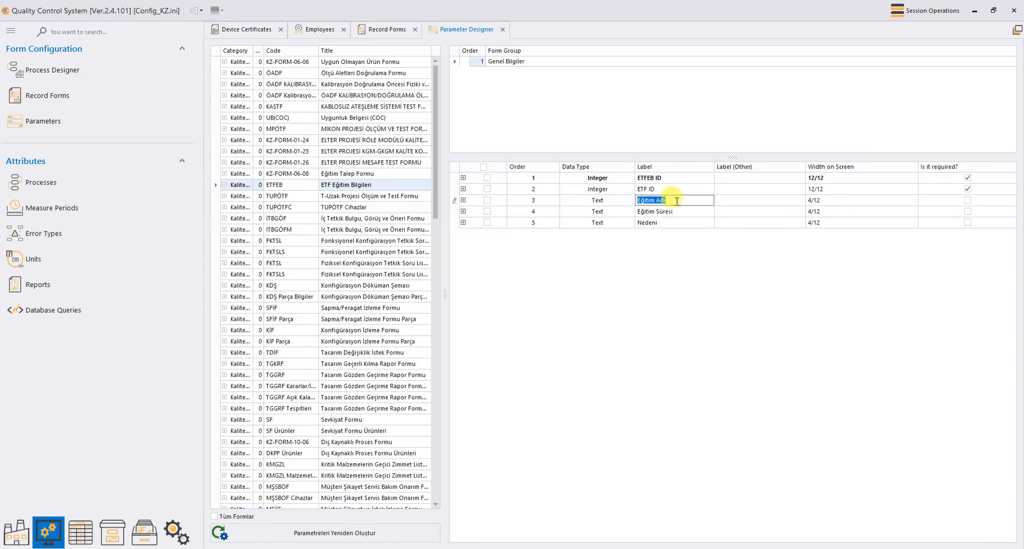
click(683, 210)
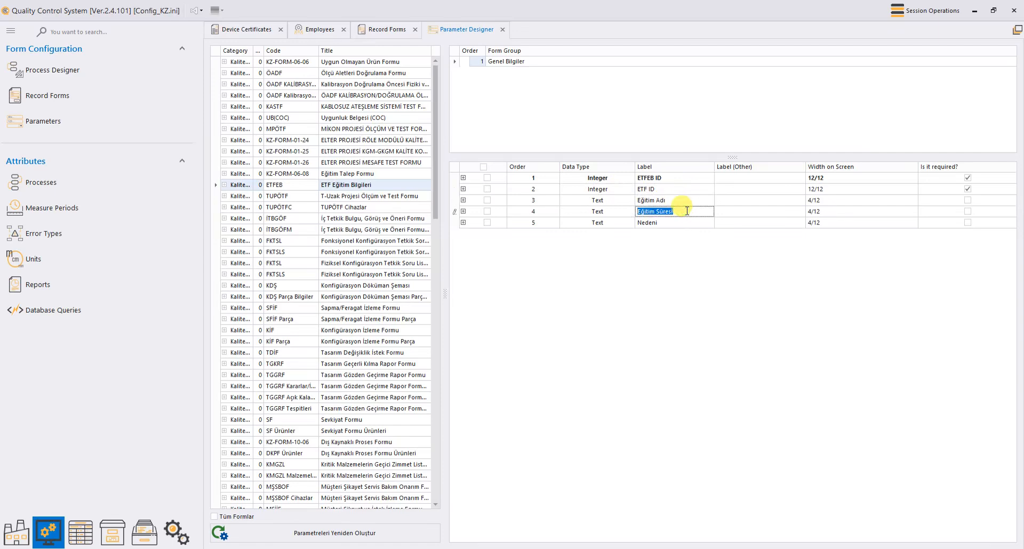
click(655, 226)
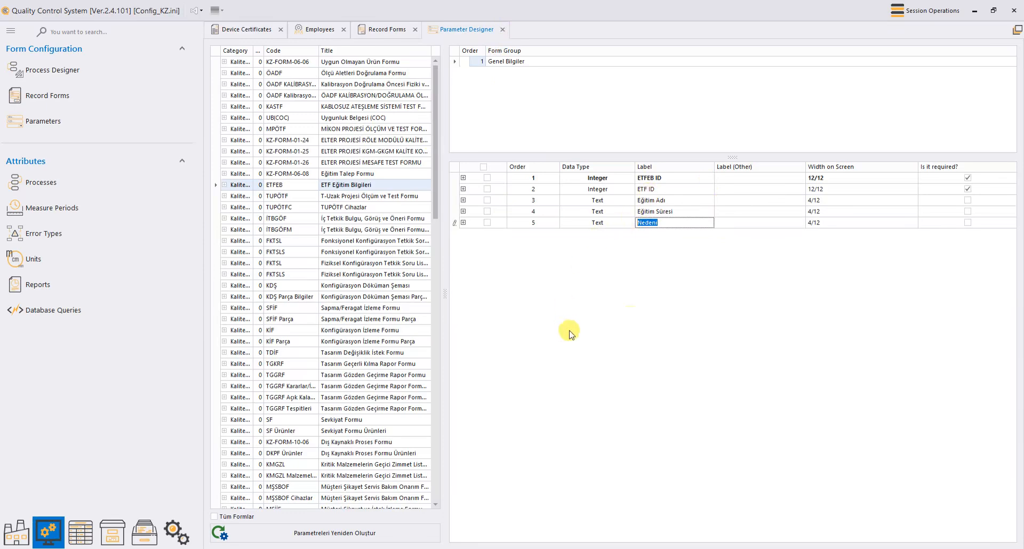
click(604, 224)
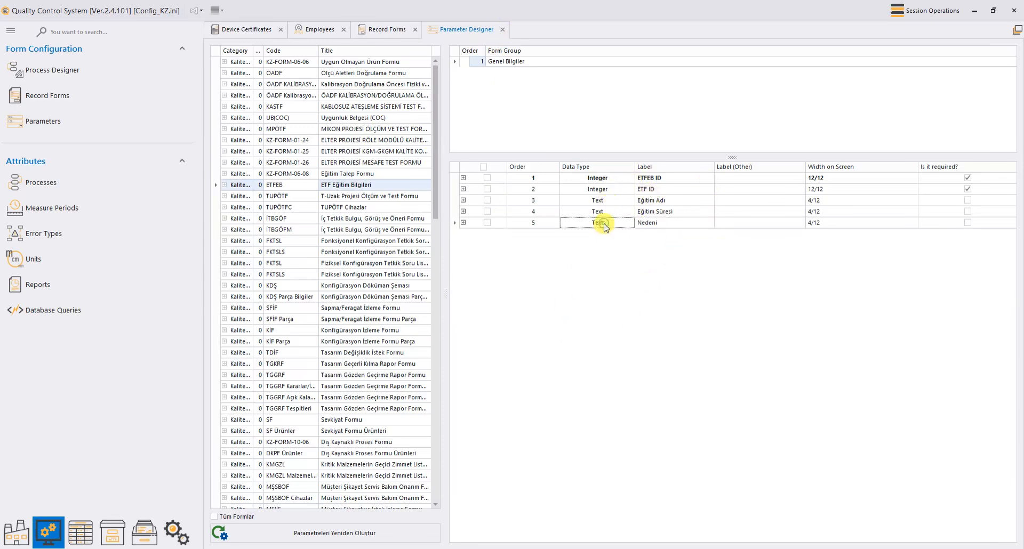
Step: Open Nedeni in the Form Parameter Wizard and review the data types, keeping Text
right_click(604, 224)
click(633, 245)
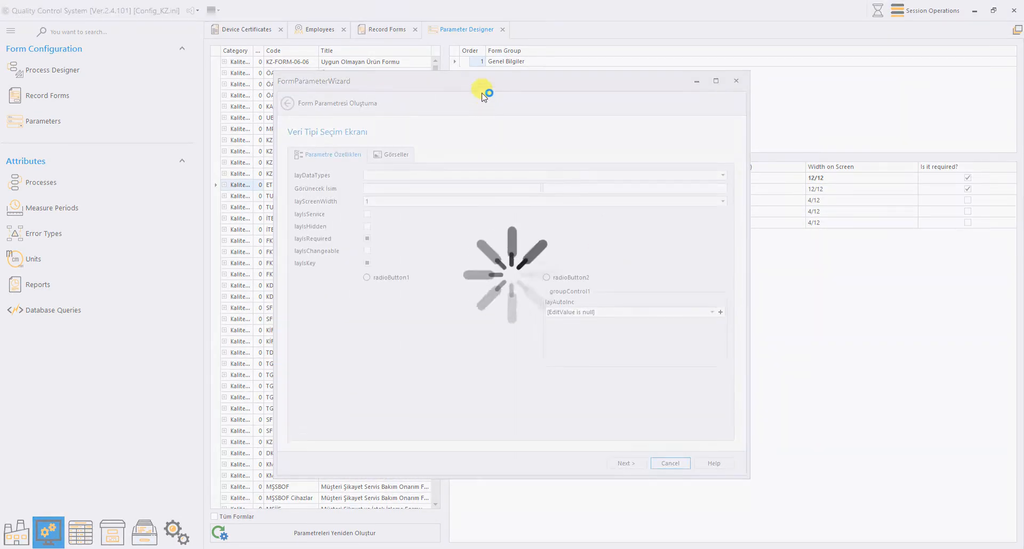
drag(499, 80, 618, 96)
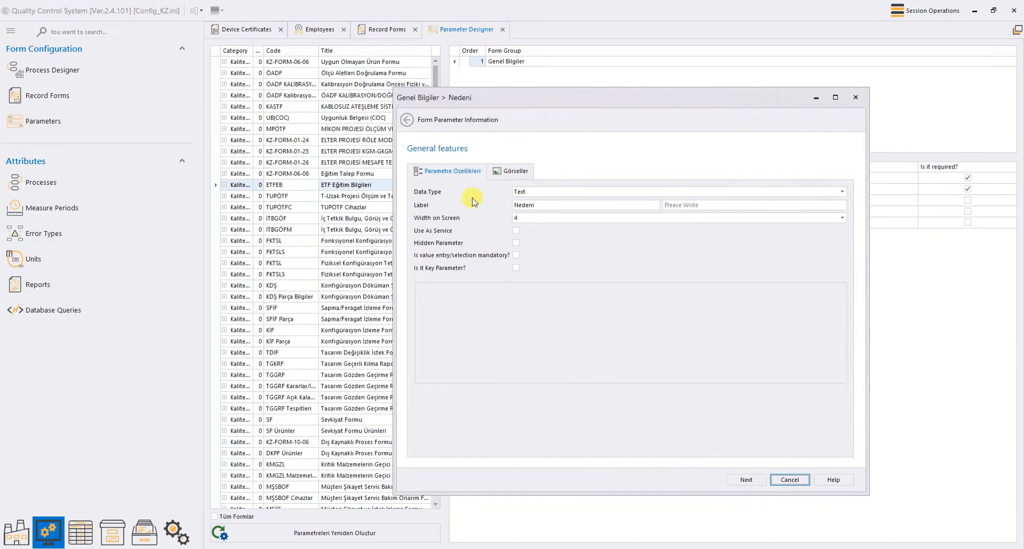
click(557, 193)
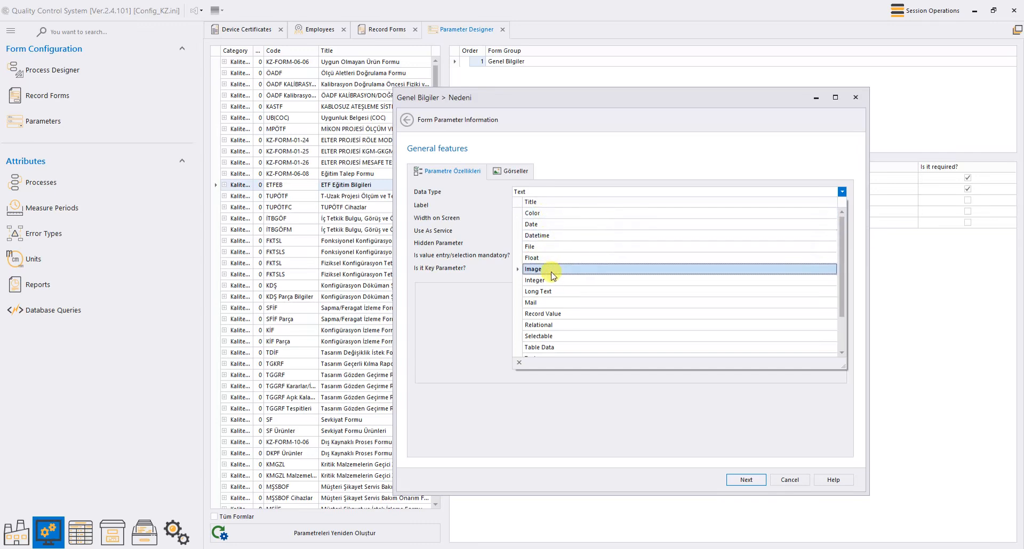
scroll(557, 336, down, 1)
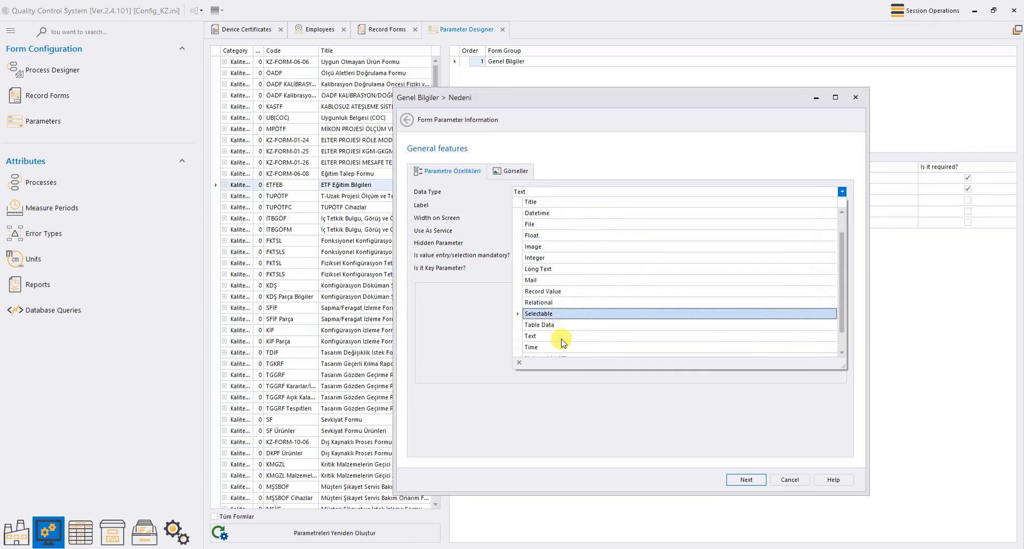
scroll(560, 225, up, 1)
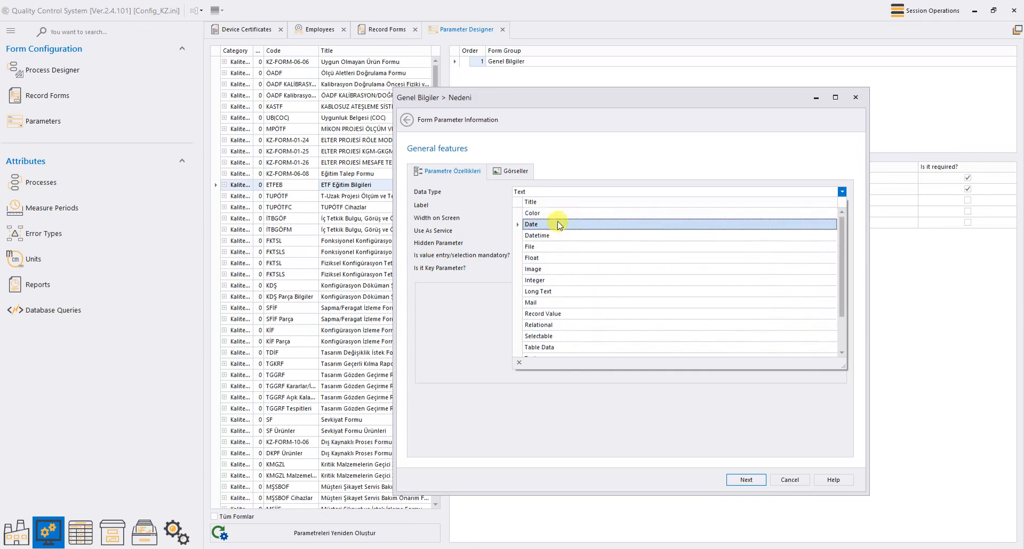
scroll(561, 299, down, 1)
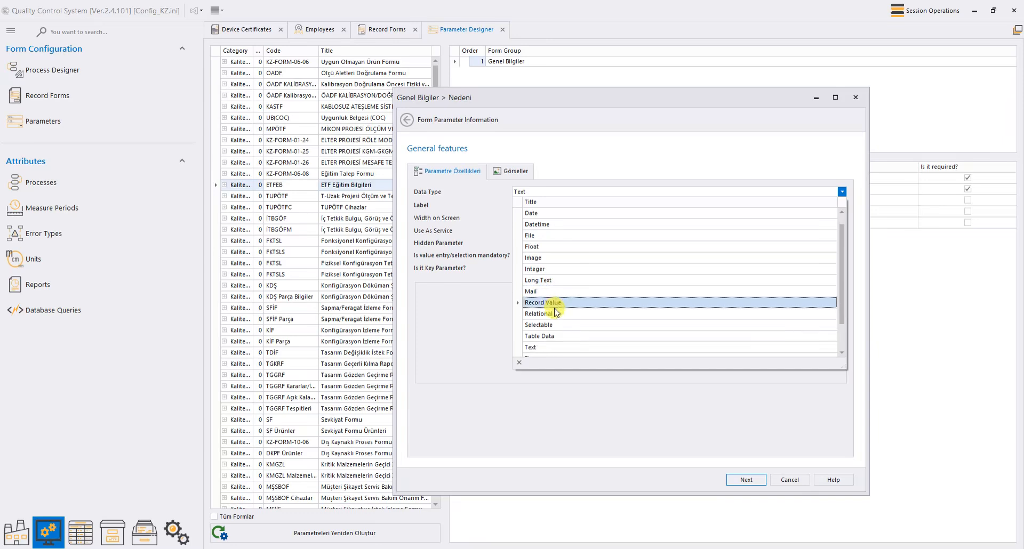
scroll(565, 300, down, 1)
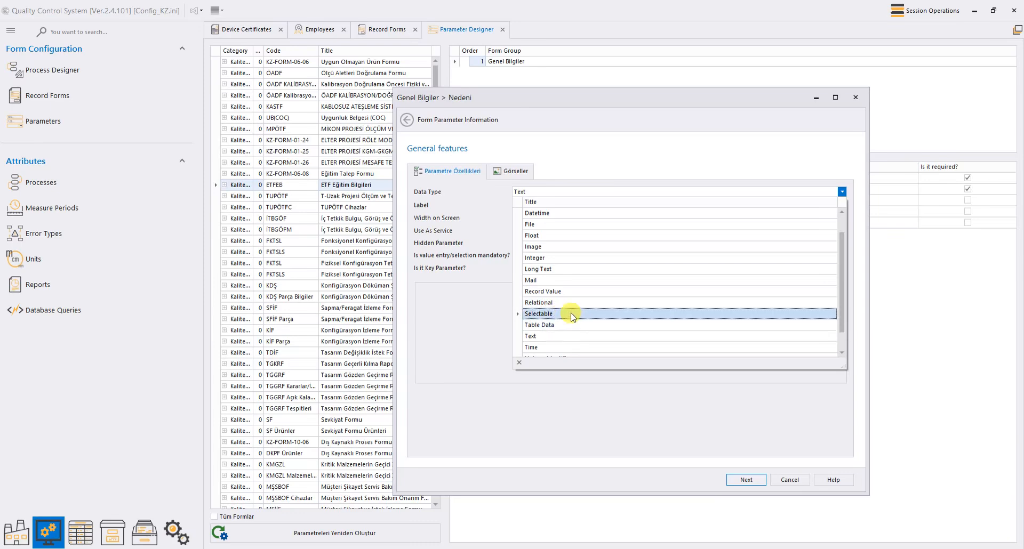
scroll(564, 325, down, 1)
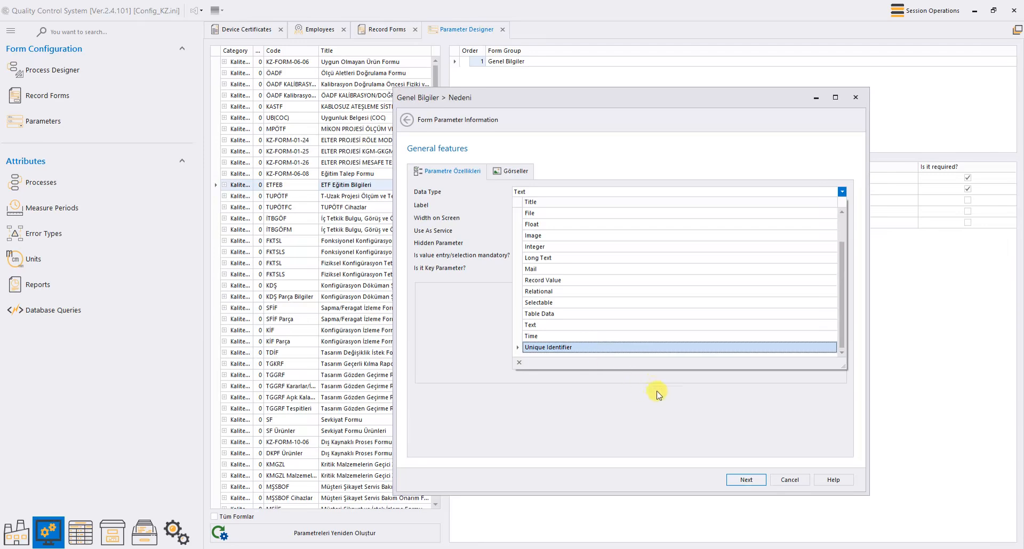
click(734, 422)
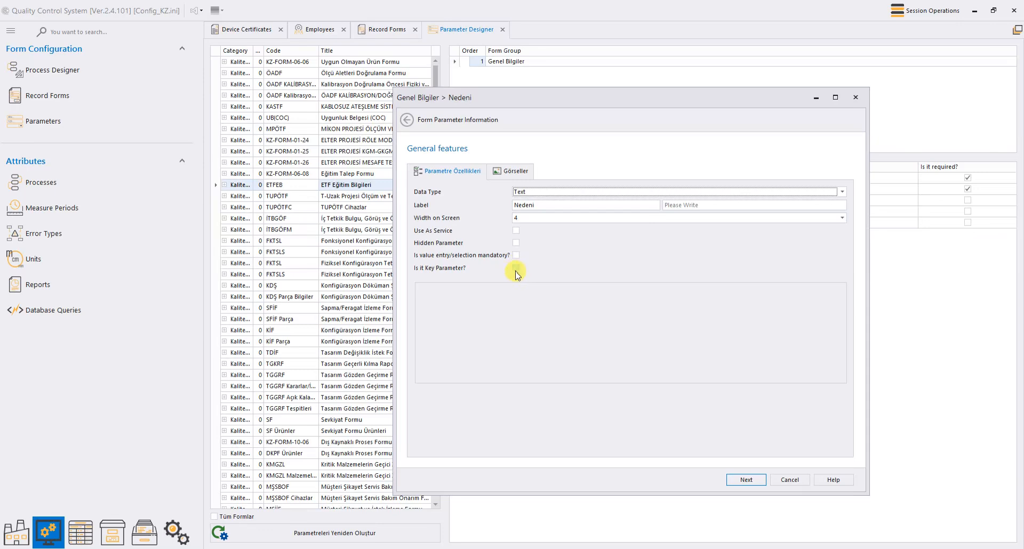
Step: Check Nedeni's empty Görseller gallery, return to Parametre Özellikleri, and go to the next page
click(502, 172)
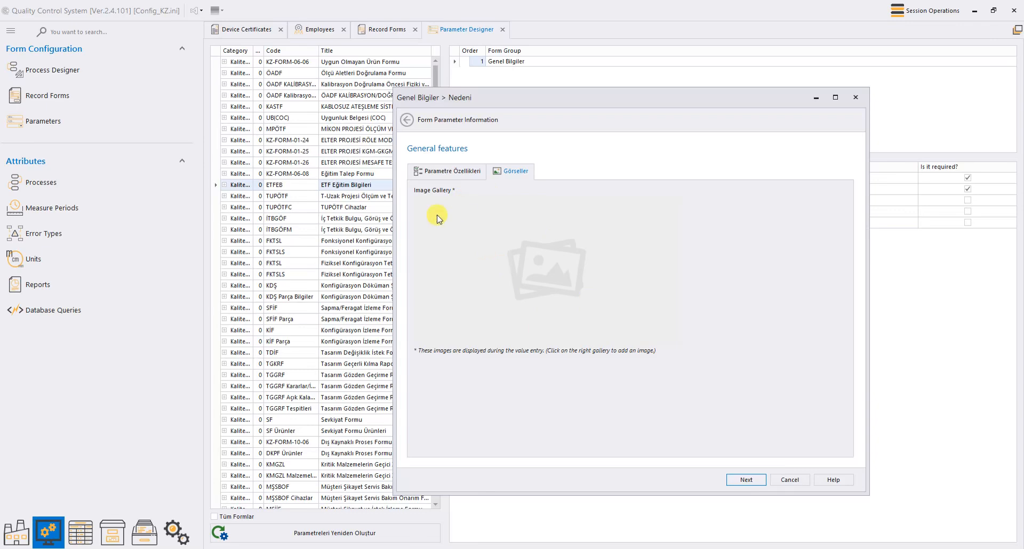
click(456, 171)
click(746, 482)
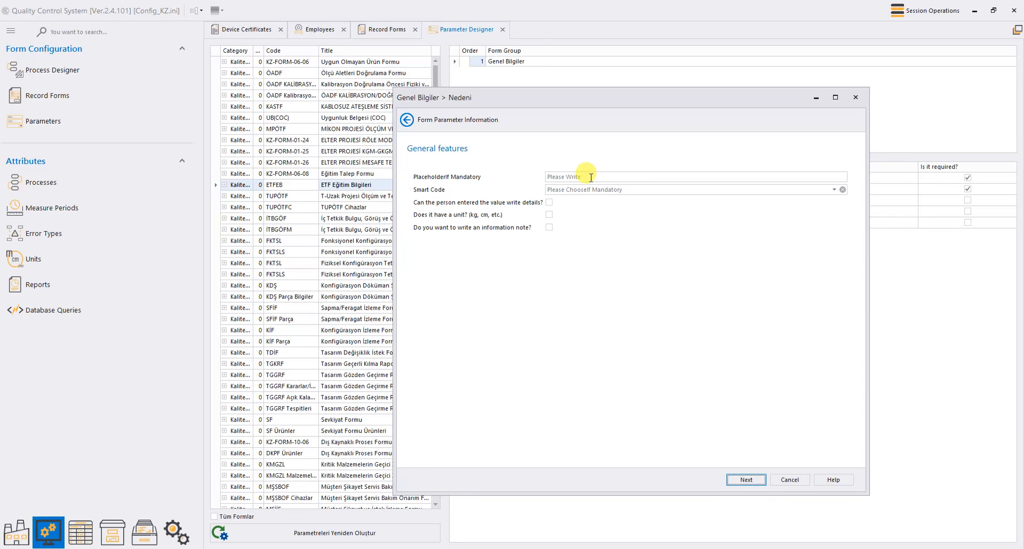
Step: Tick then untick the unit and information note options, leaving both off, and reach Verification Settings
click(606, 193)
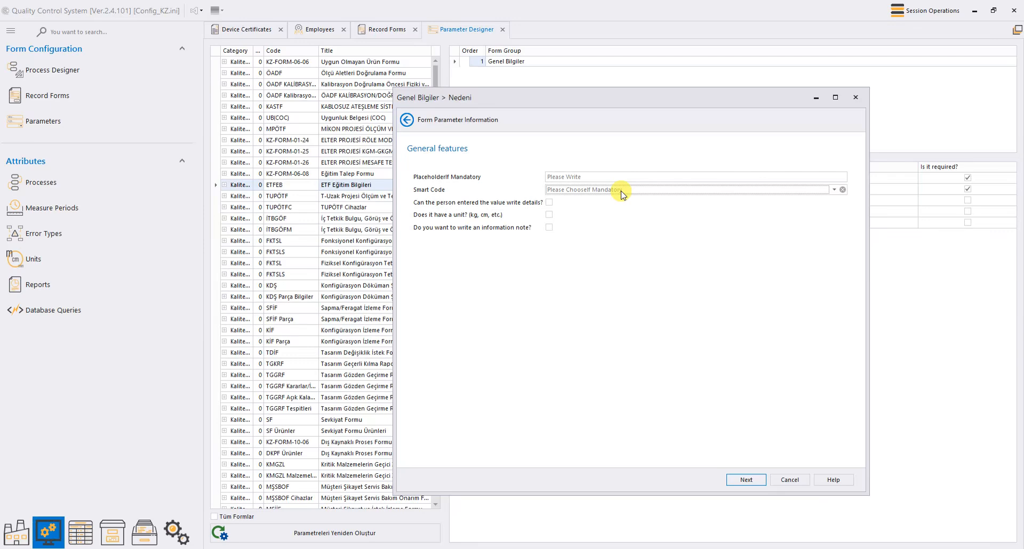
click(549, 202)
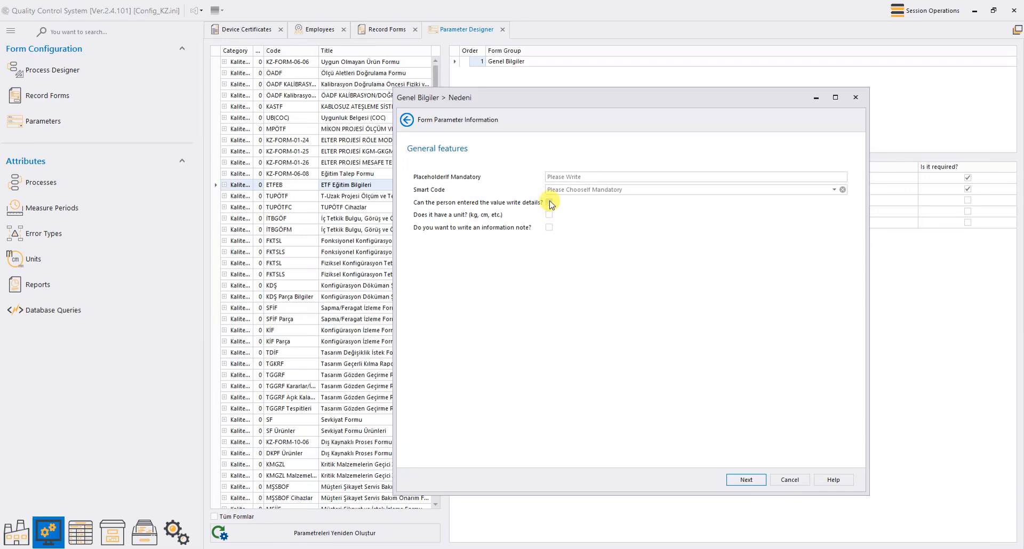
click(549, 215)
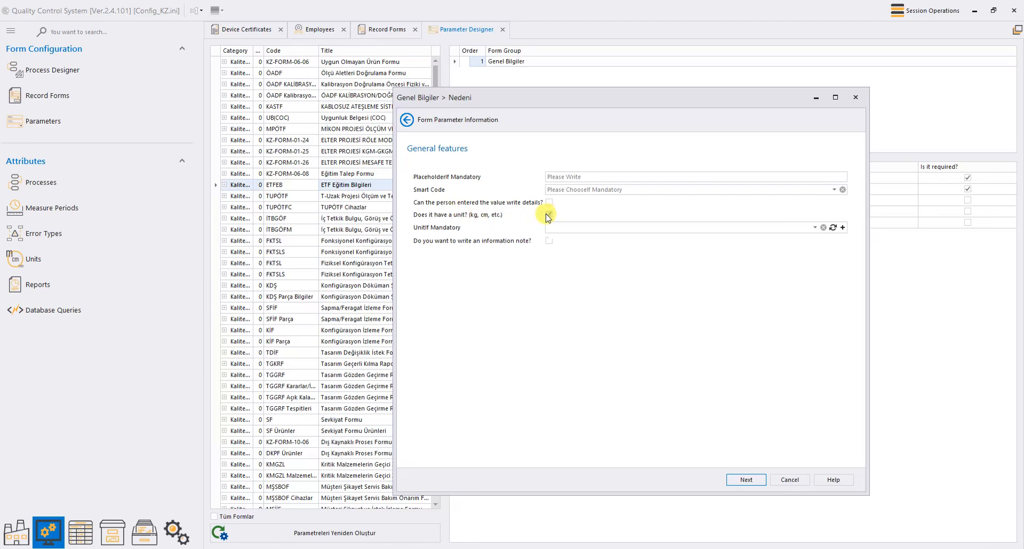
click(814, 228)
click(815, 228)
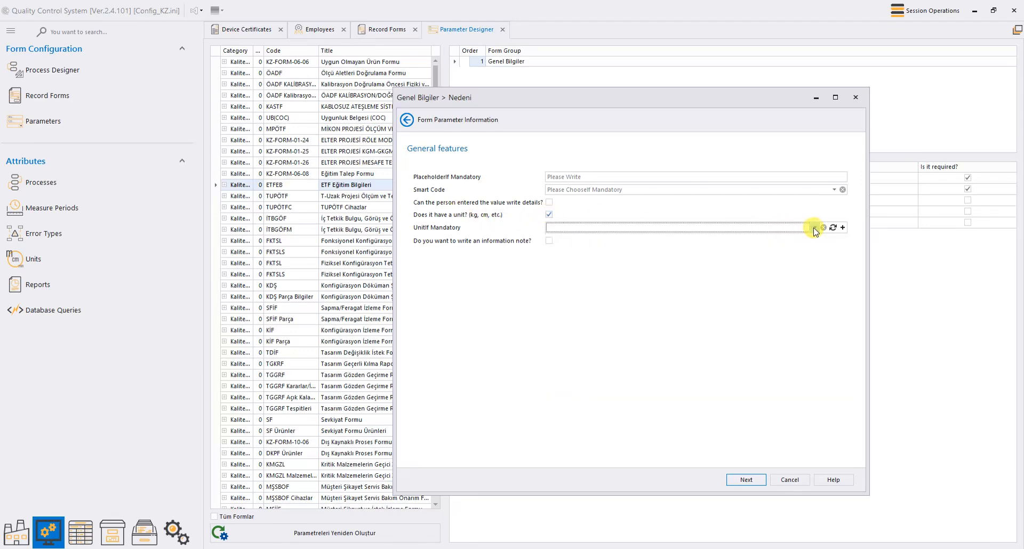
click(548, 215)
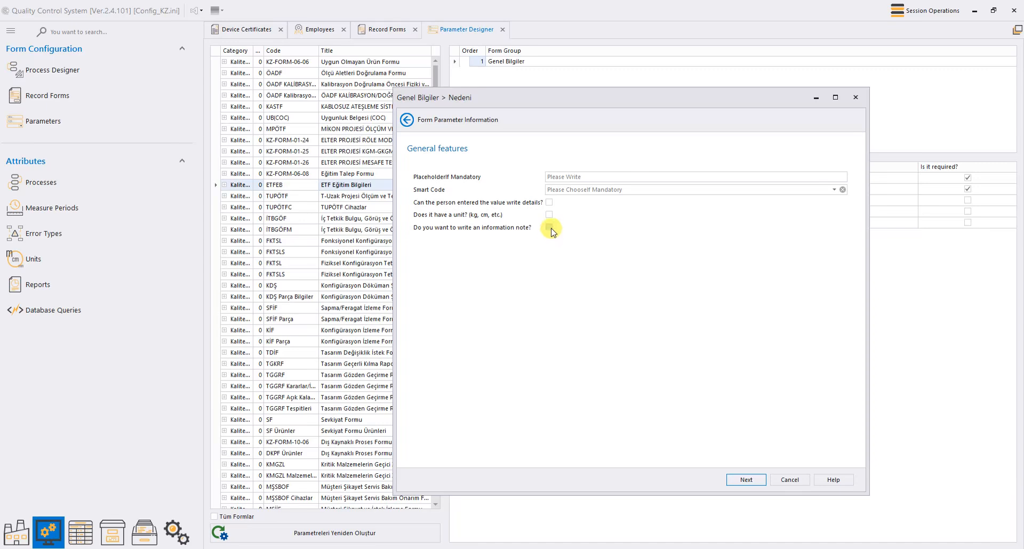
click(549, 228)
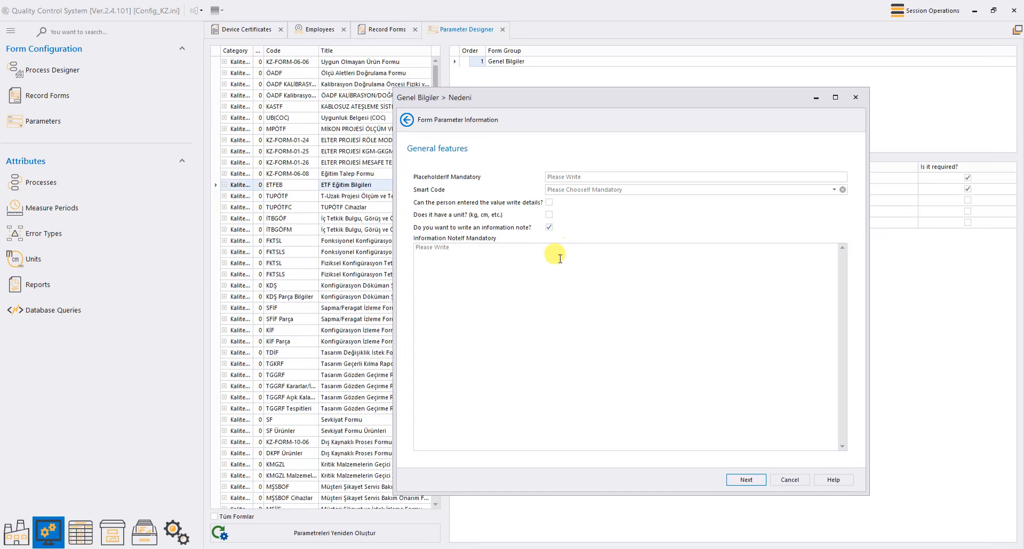
click(549, 227)
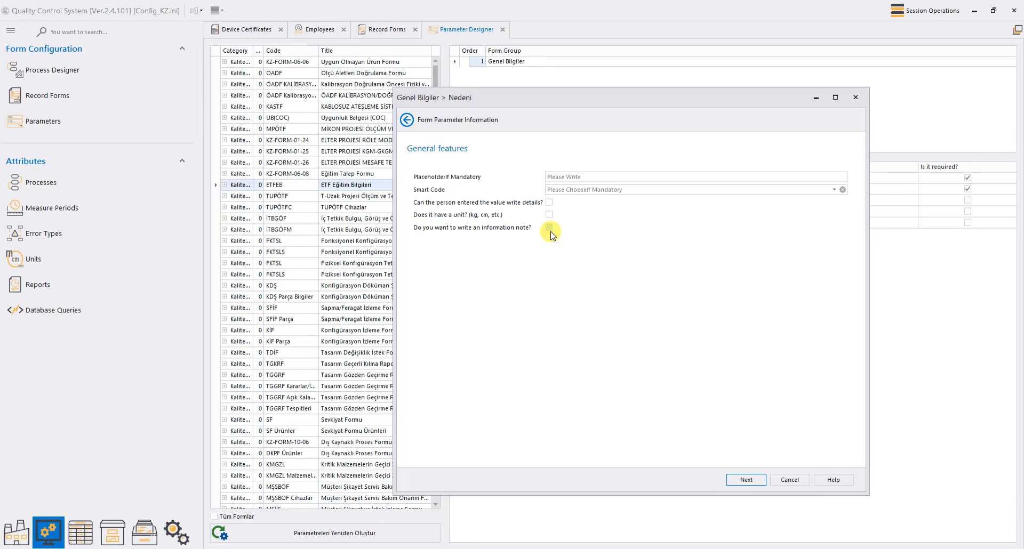
click(755, 478)
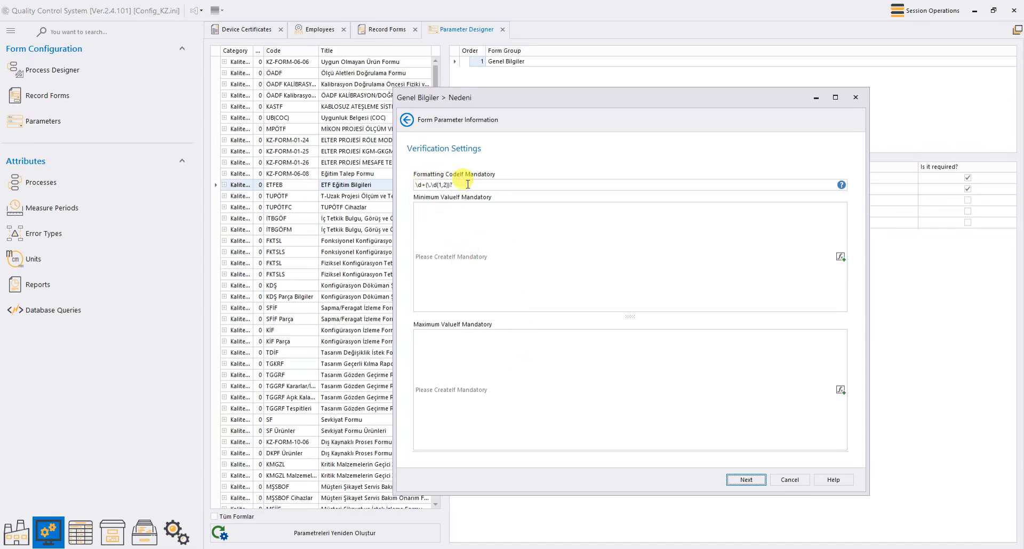
drag(457, 185, 409, 184)
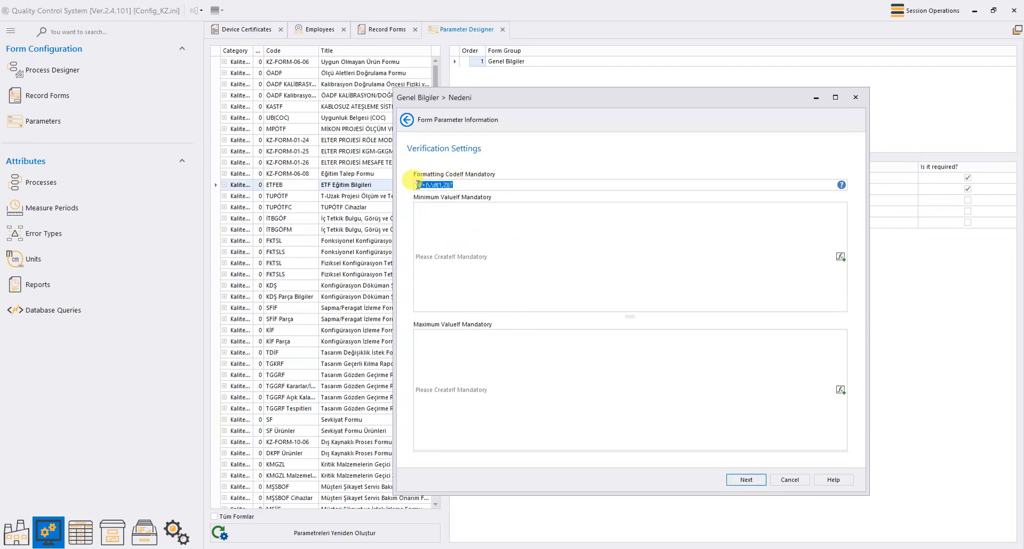
Step: Read the Microsoft Learn .NET regex quick reference in English from the Formatting Code help, then close Chrome
click(841, 185)
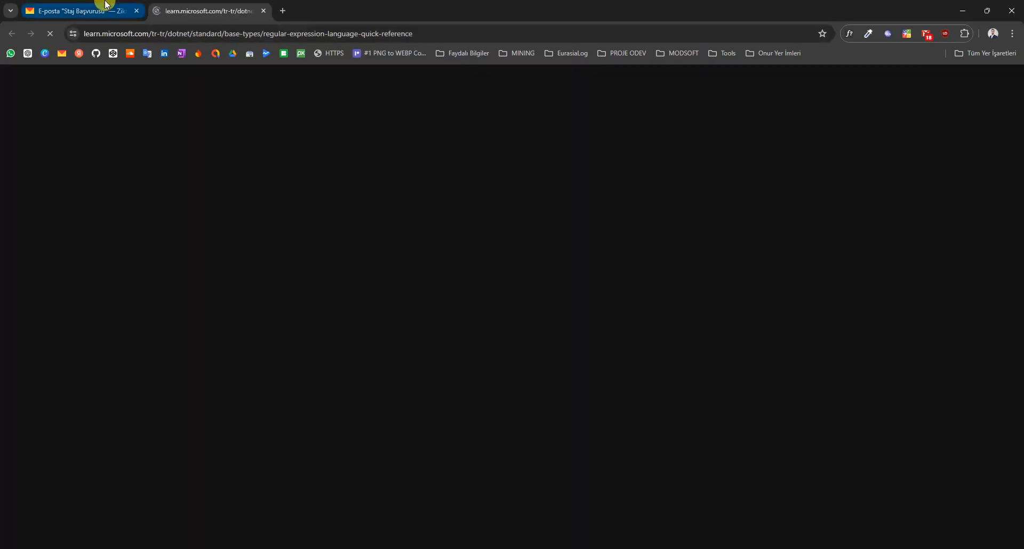
middle_click(105, 3)
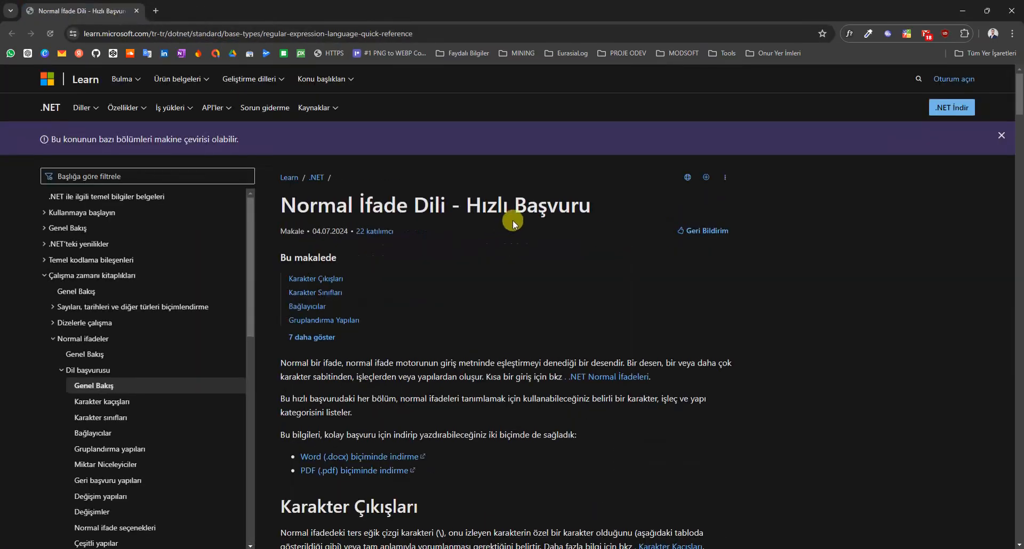
scroll(503, 289, down, 6)
scroll(504, 290, up, 6)
scroll(869, 240, down, 1)
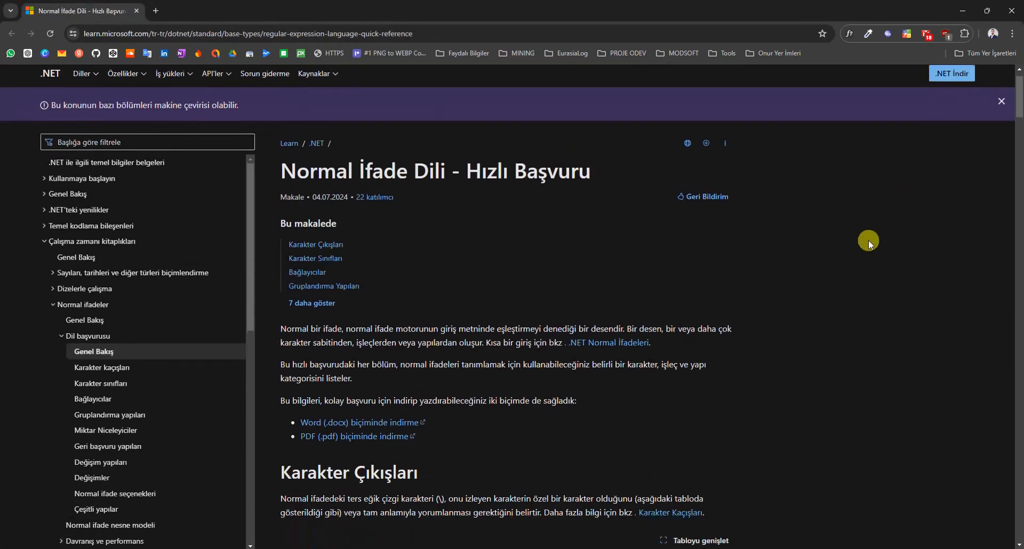
scroll(773, 208, up, 1)
click(688, 178)
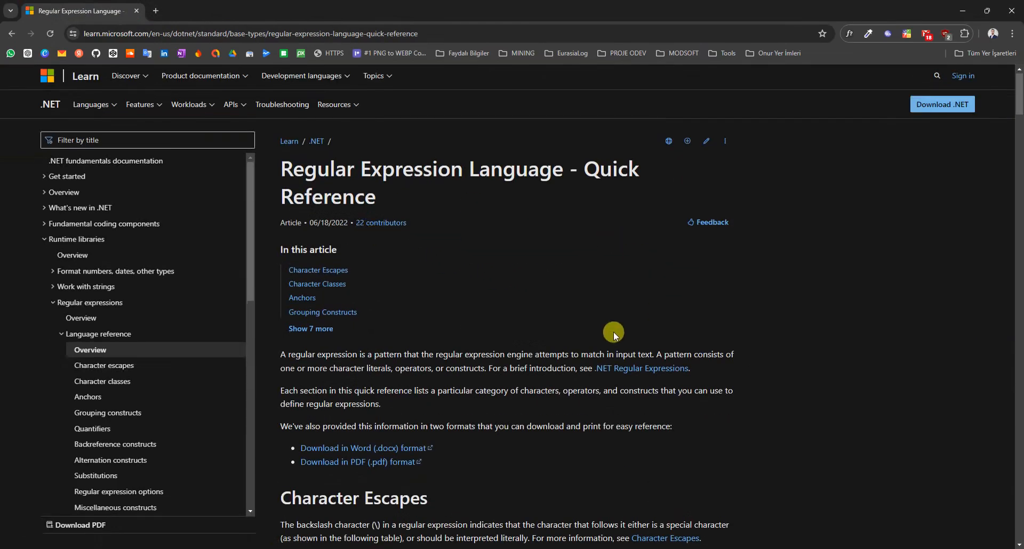
scroll(613, 331, down, 7)
scroll(446, 433, down, 5)
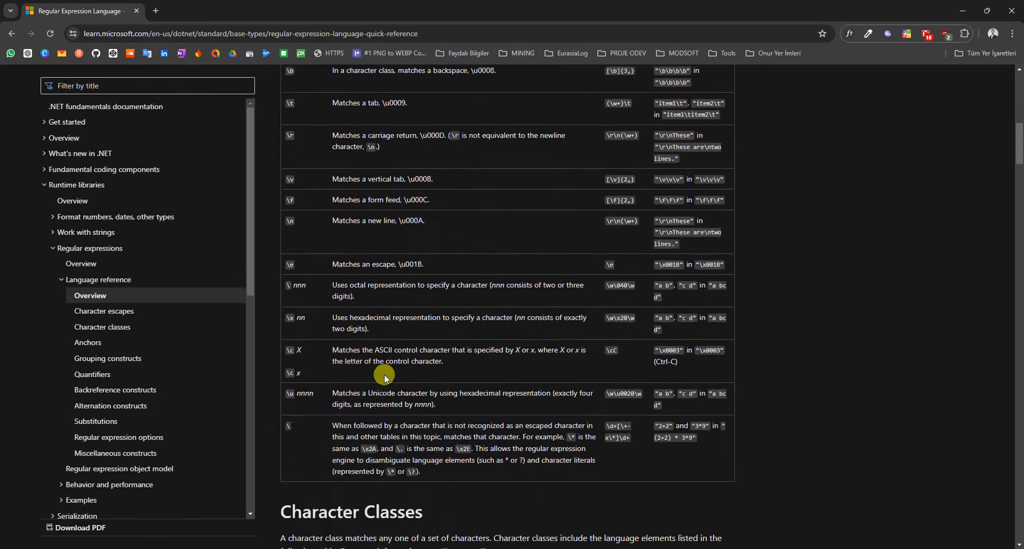
click(138, 12)
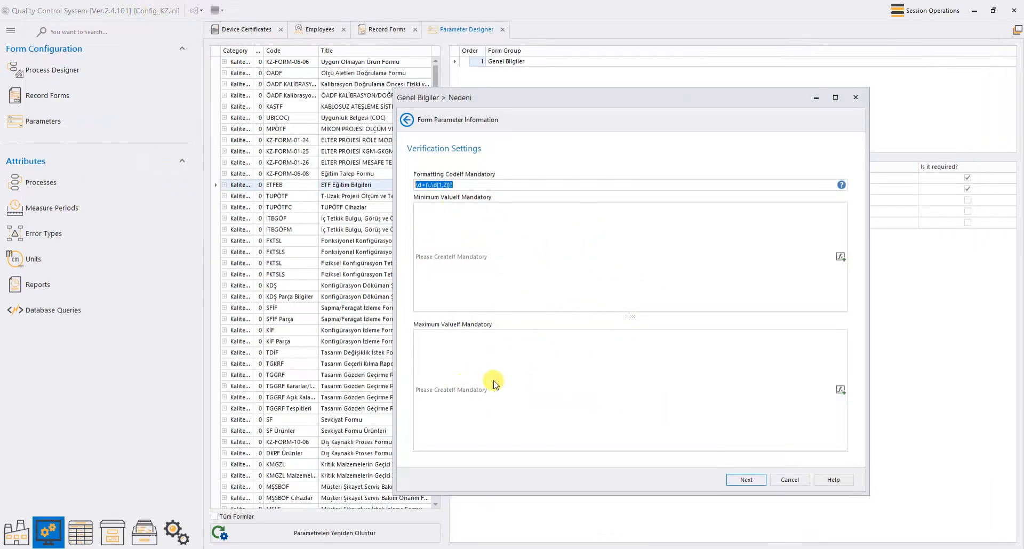
Step: Go to 'Determining the Standards of the Parameter' and open the fx editor for Smallest Value by Standard
click(746, 480)
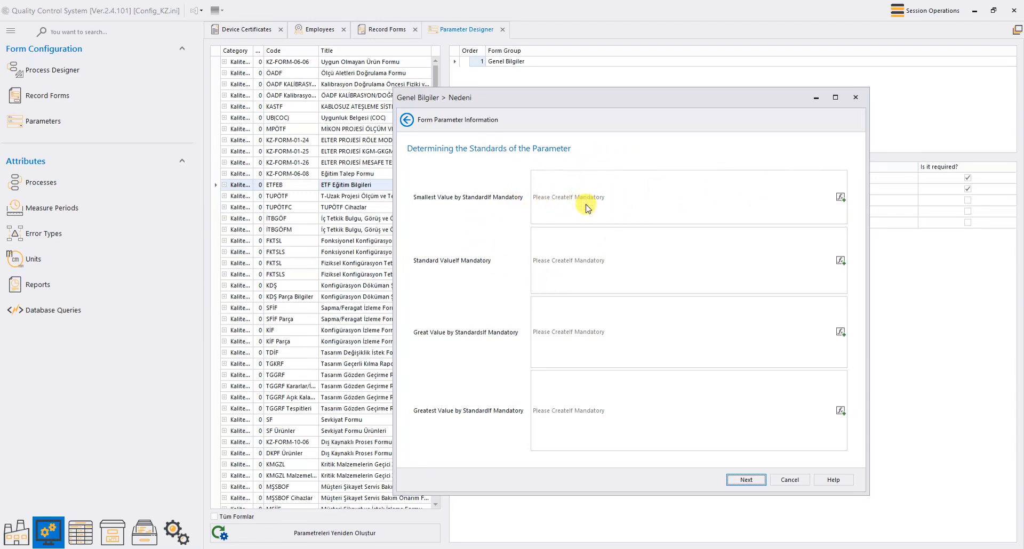
click(841, 199)
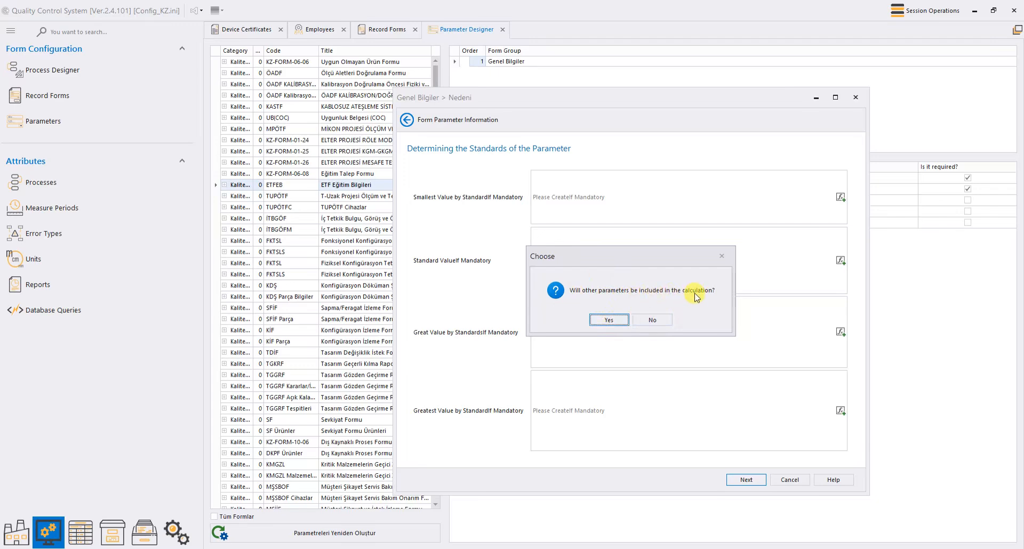
Step: Browse the Math functions but close the ExpressionEditor with no formula, then advance to Text Parameter Settings
click(609, 320)
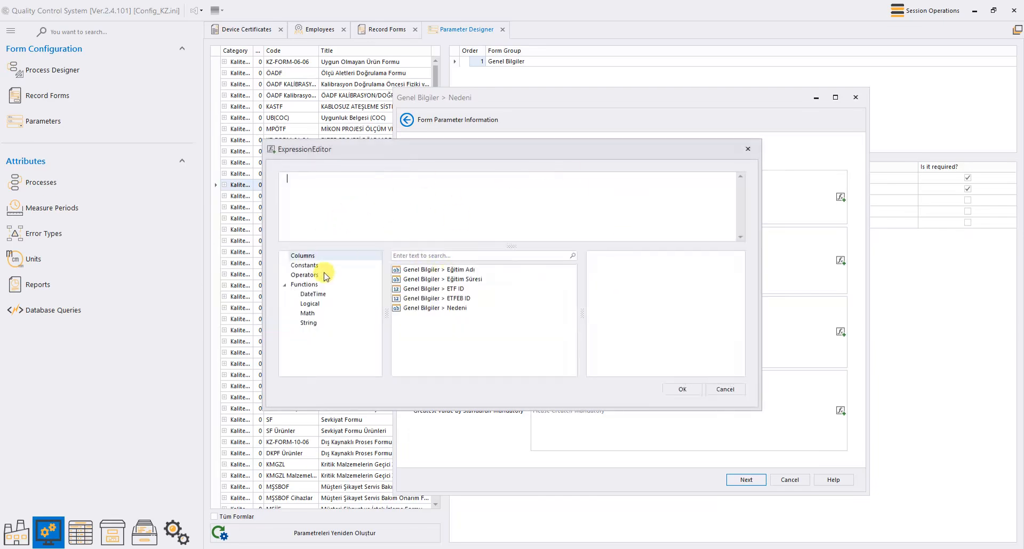
click(309, 315)
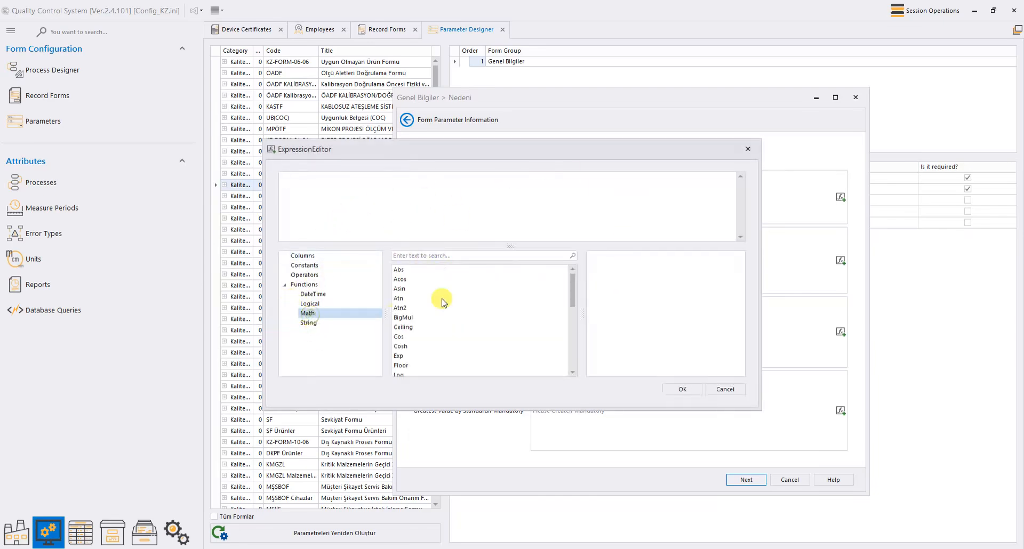
click(683, 390)
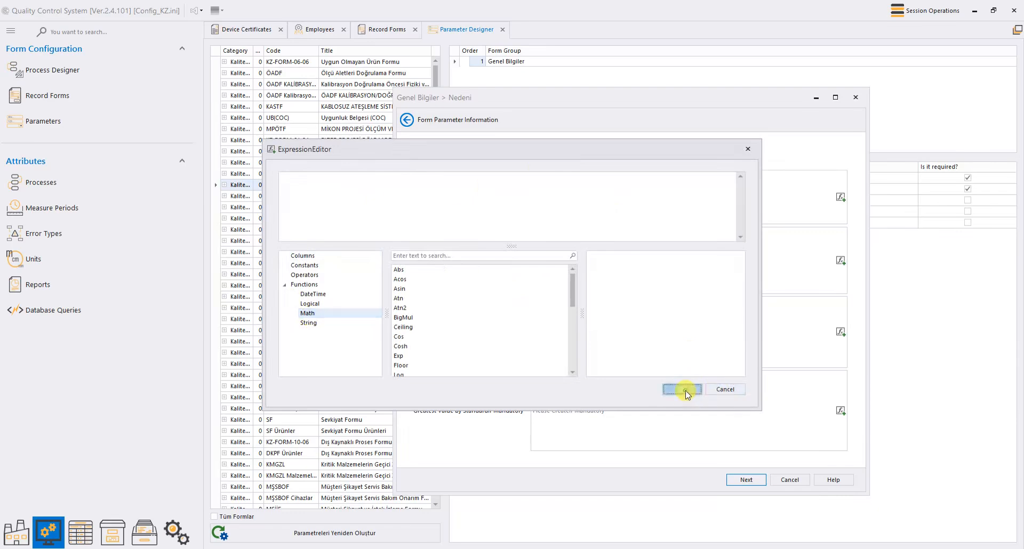
click(516, 306)
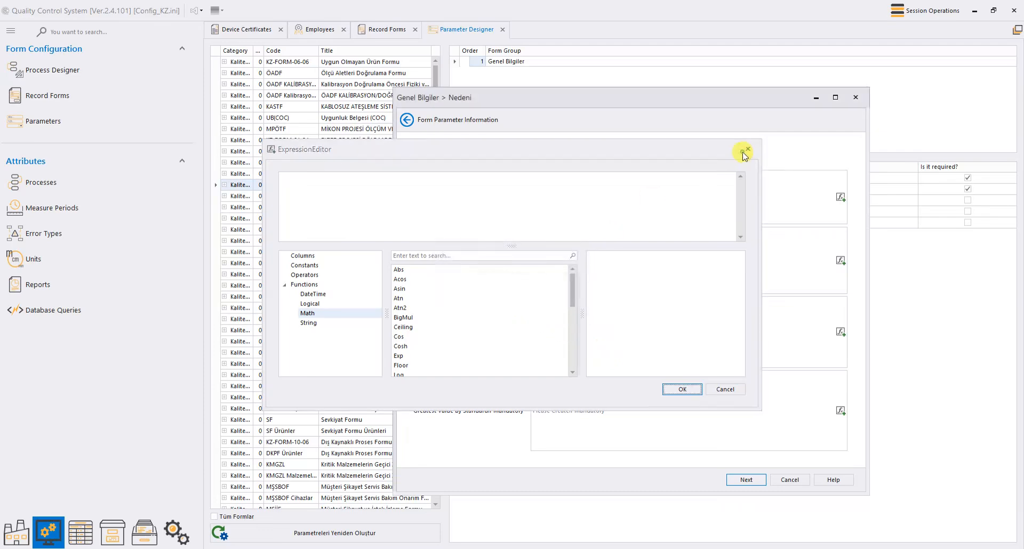
click(748, 149)
click(758, 478)
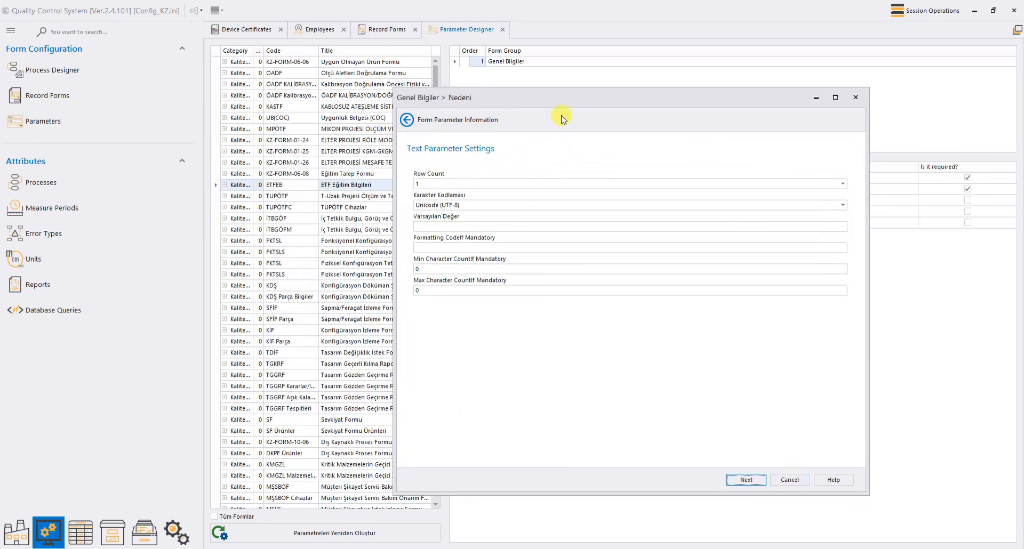
Step: Shift the wizard window aside to view the parameter grid and back, then advance to Parametric Dependency
drag(551, 107, 558, 247)
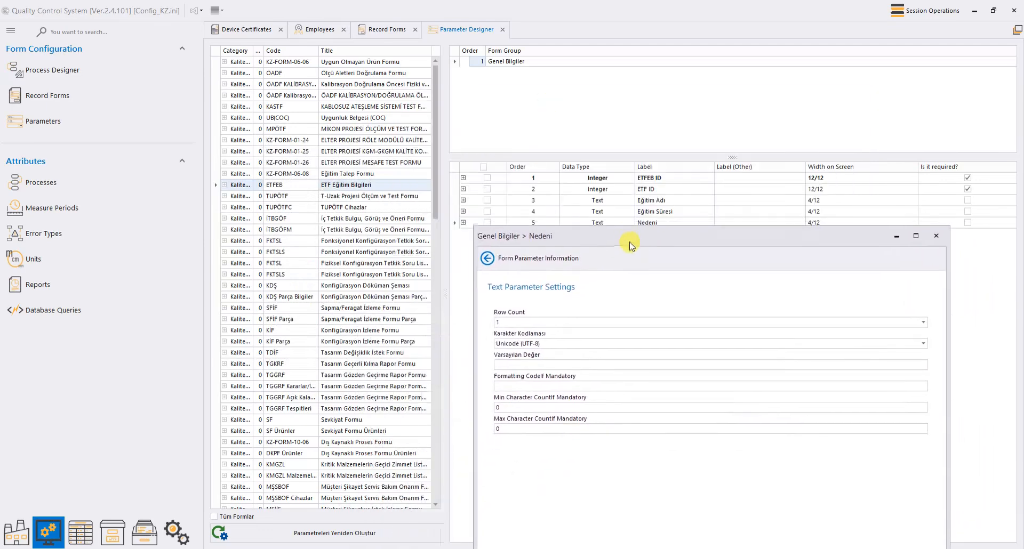
drag(630, 251, 604, 80)
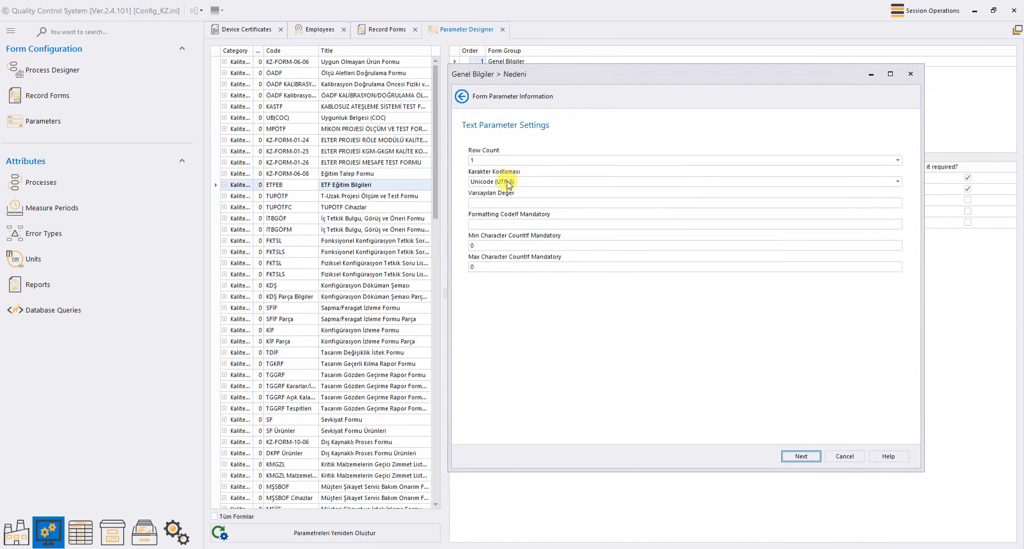
click(802, 456)
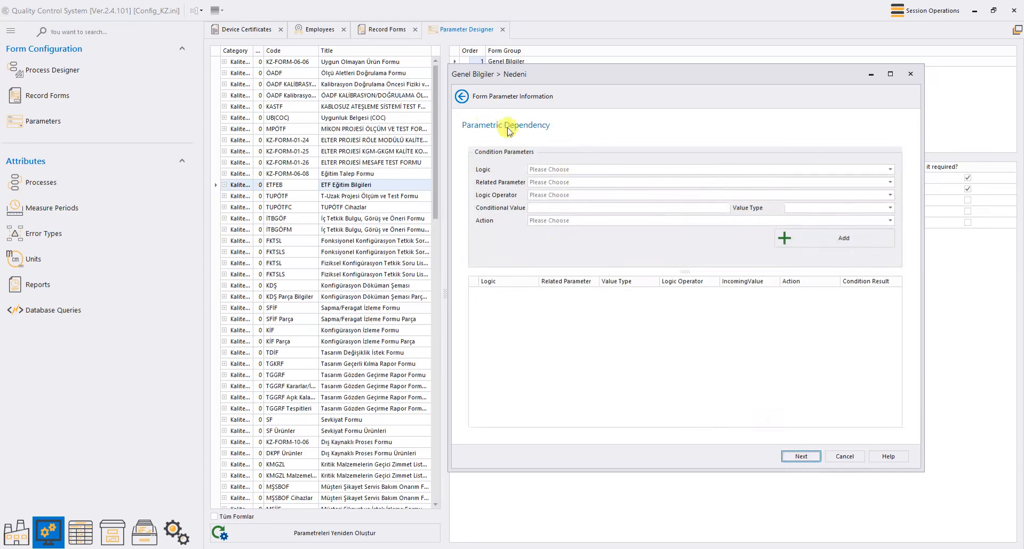
Step: Build an IF condition: Eğitim Adı Equals (=) 'sdfsdf', with Value Type Display Name
drag(646, 84, 654, 119)
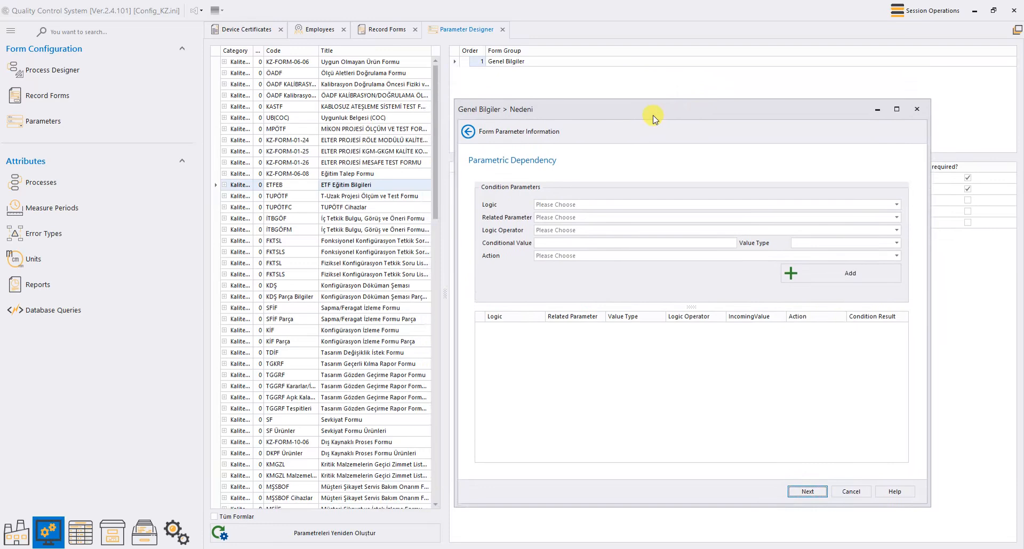
click(571, 205)
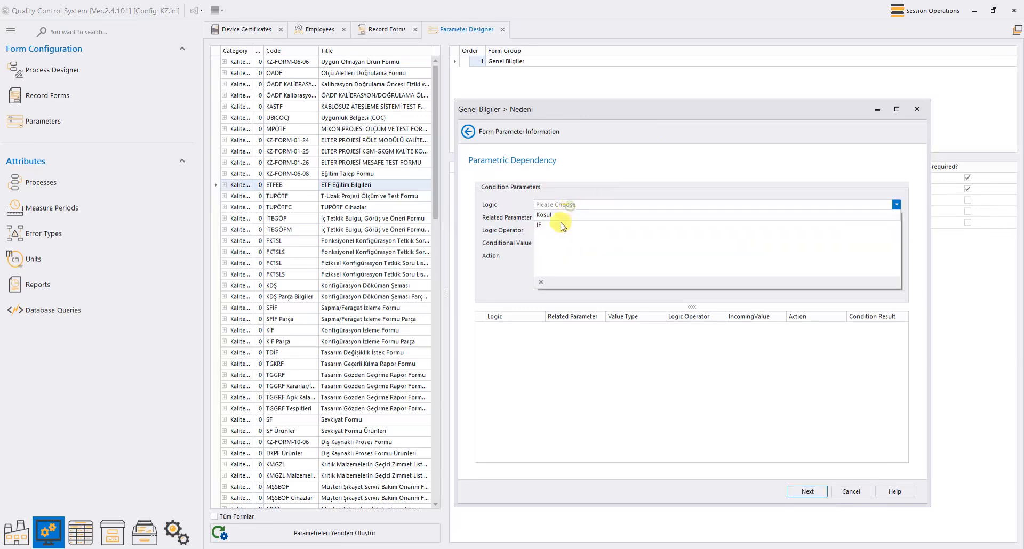
click(554, 224)
click(557, 217)
click(557, 240)
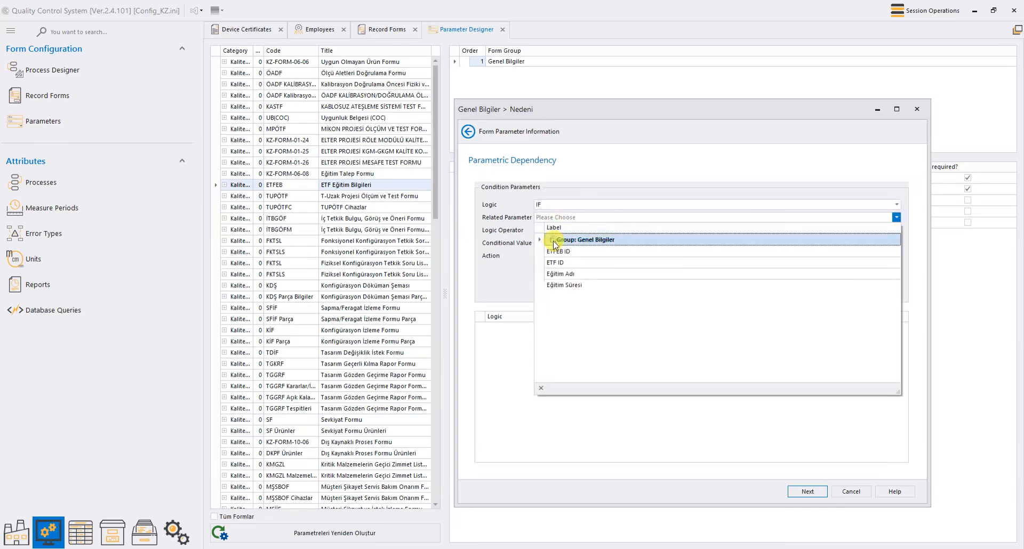
click(560, 274)
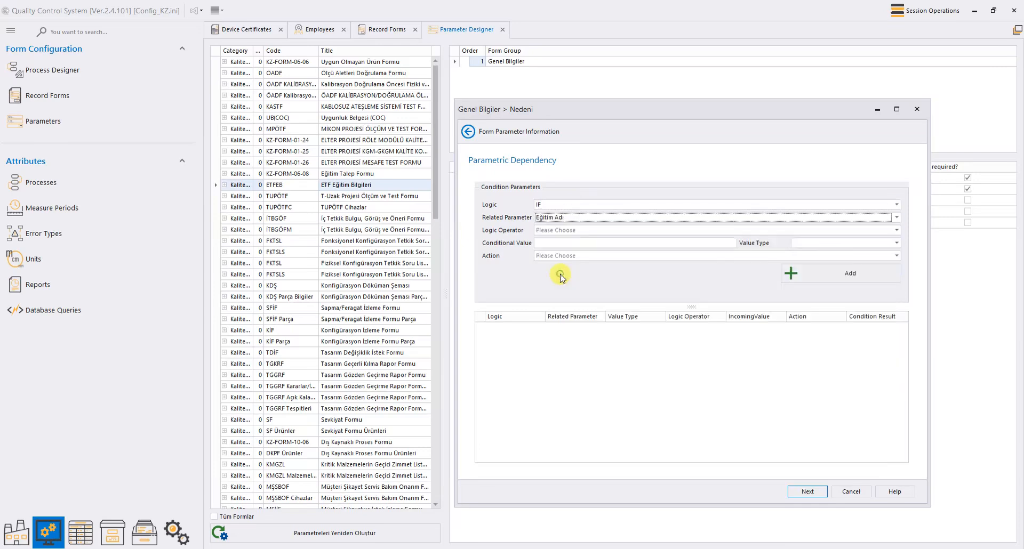
click(567, 234)
click(565, 238)
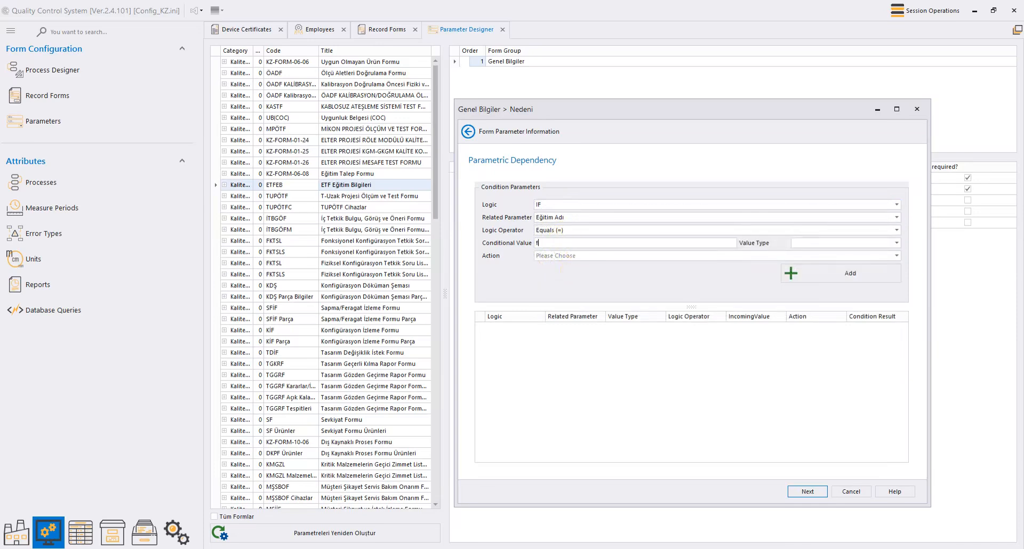
text(sdfsdf)
click(827, 243)
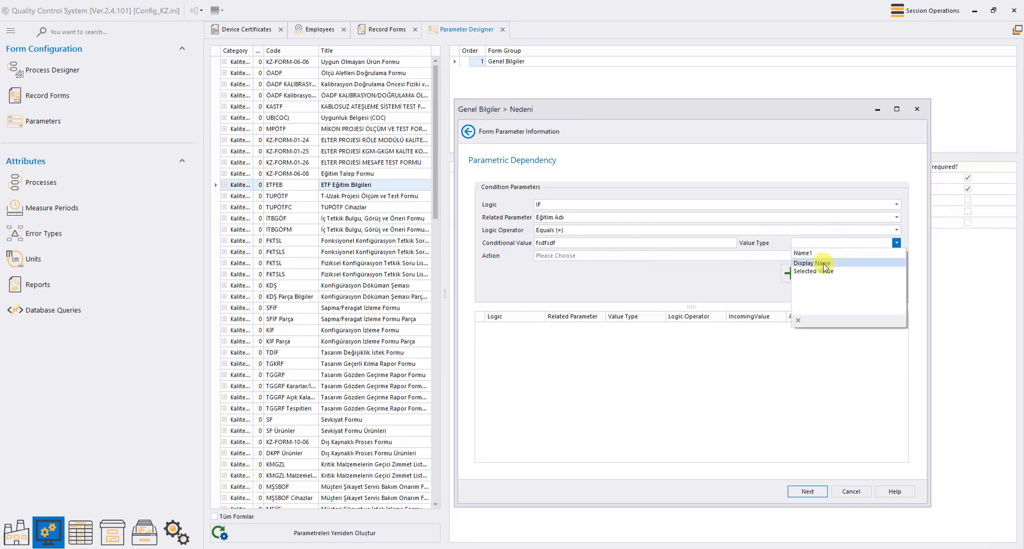
click(824, 264)
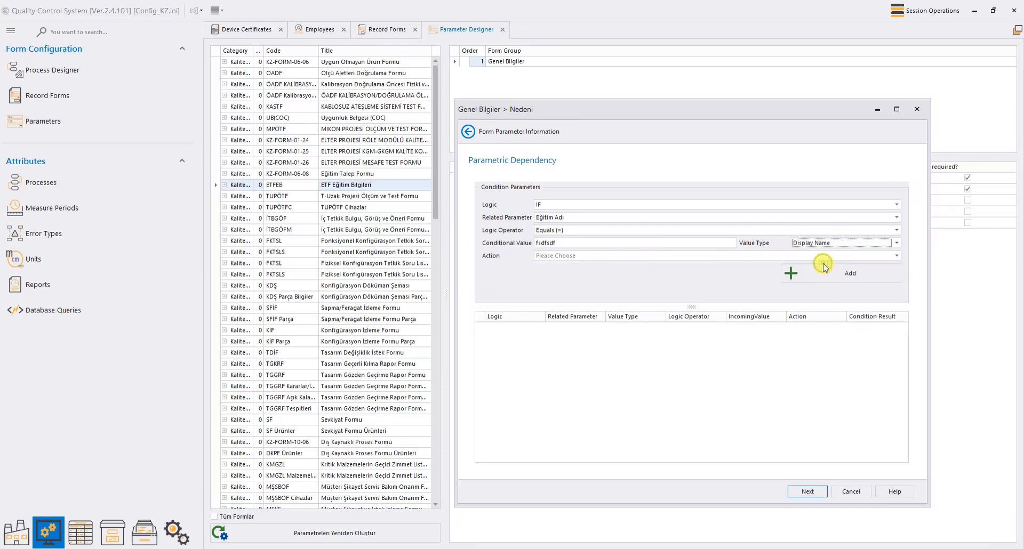
Step: Leave the action unset and the operator at Equals (=), then cancel the wizard without saving
click(590, 256)
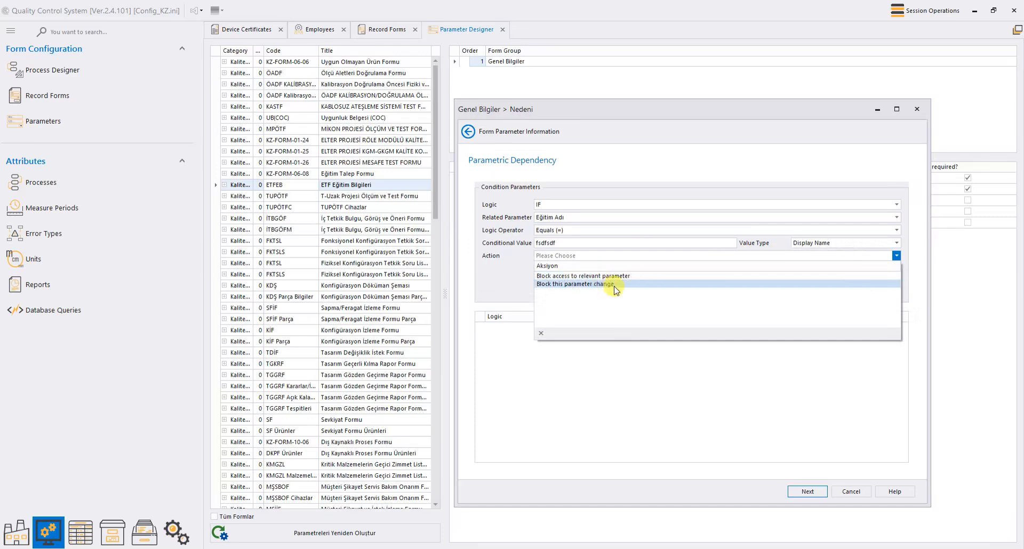
click(516, 277)
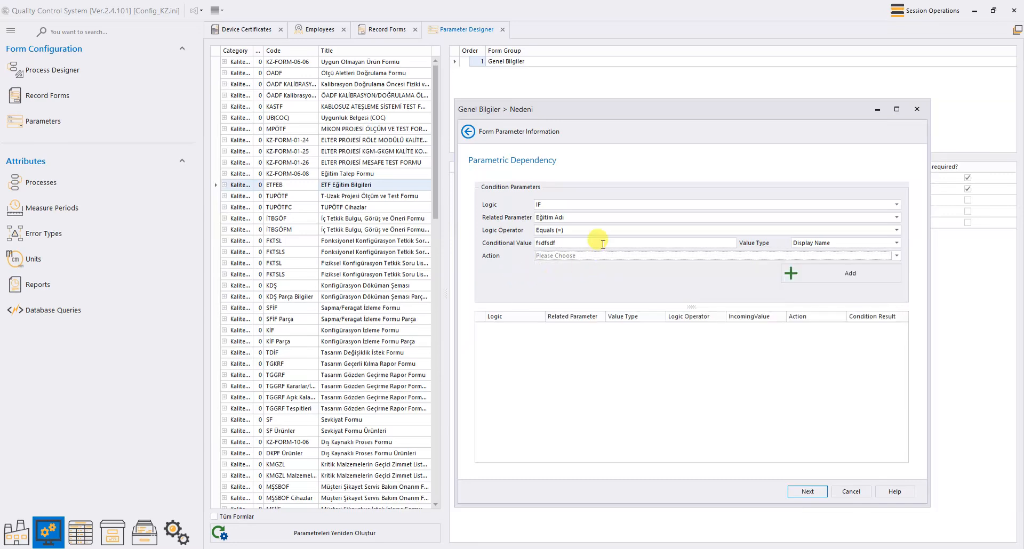
click(588, 229)
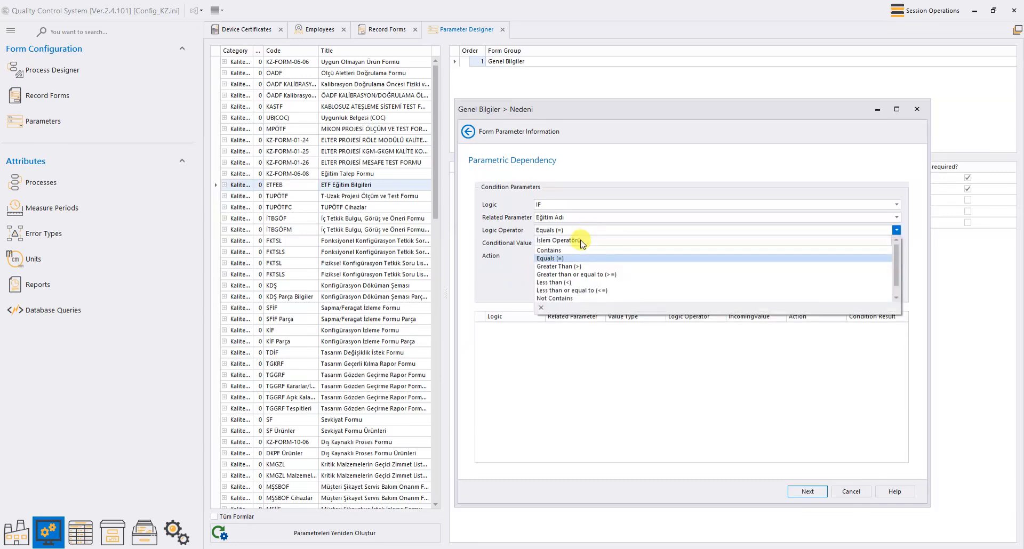
click(557, 229)
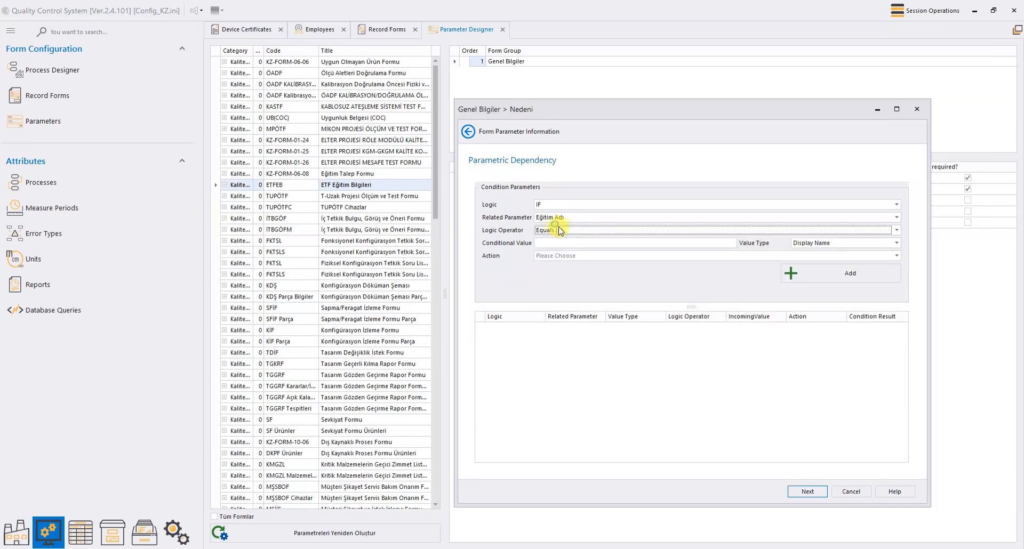
click(851, 492)
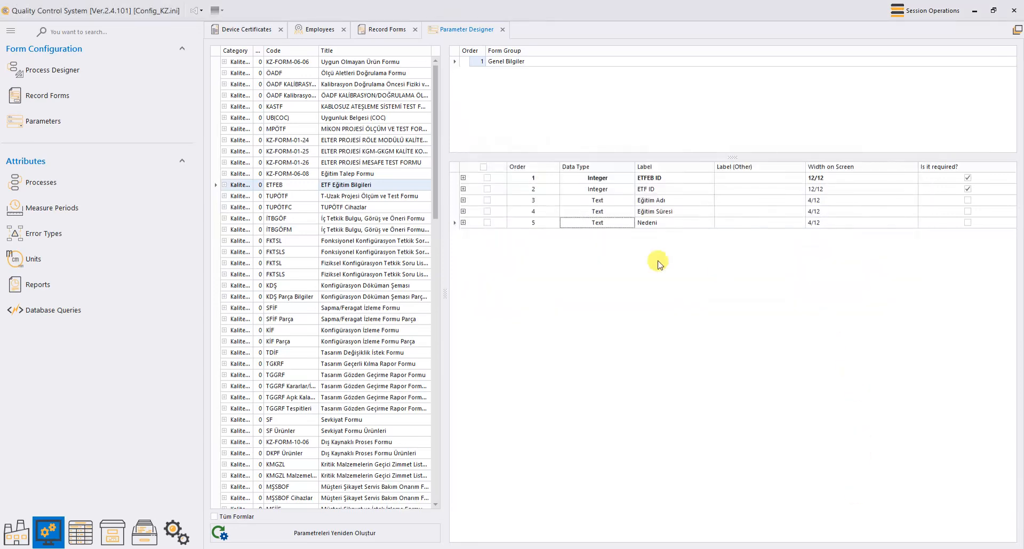